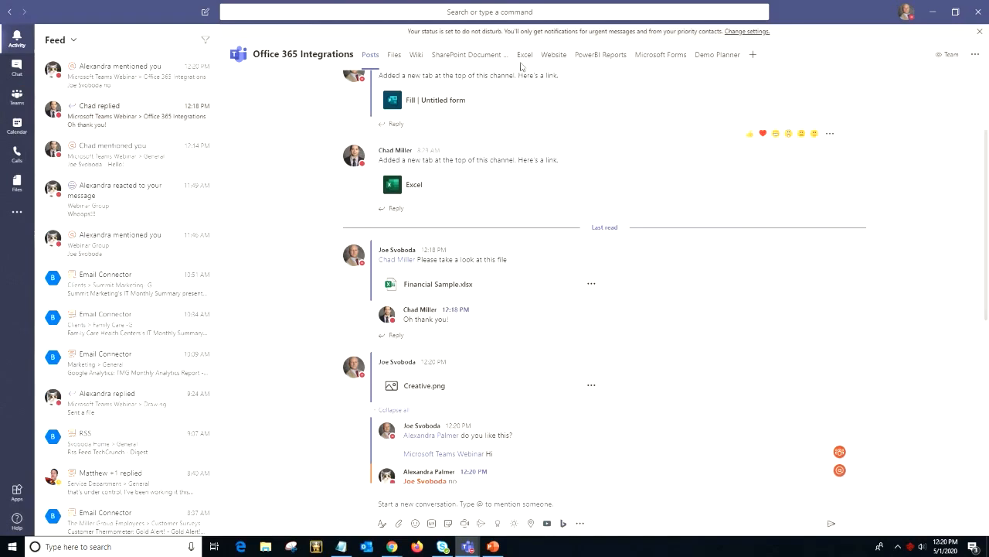
Step: Go through the channel's Excel, SharePoint document and website content, skimming the website's home page
click(525, 58)
click(475, 55)
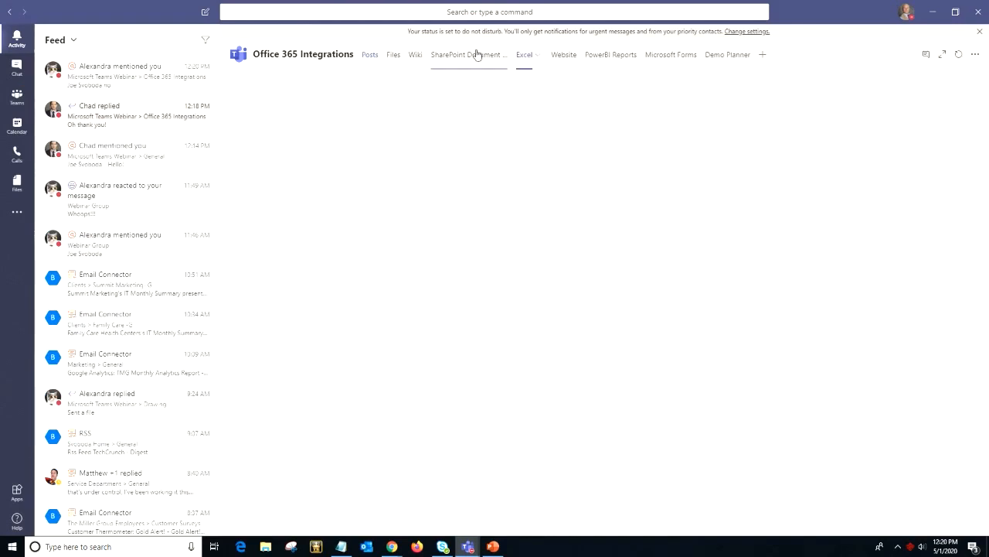
click(561, 58)
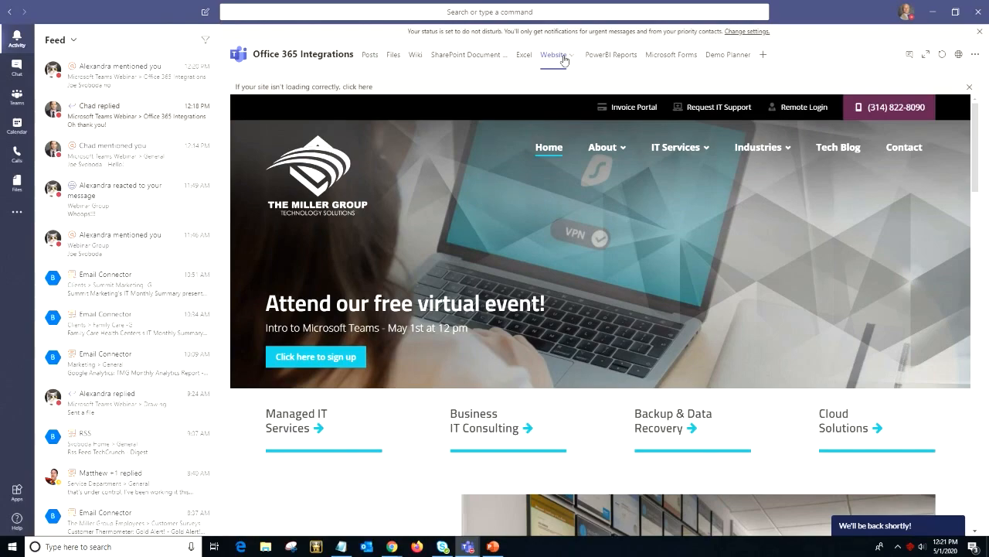
scroll(616, 258, down, 15)
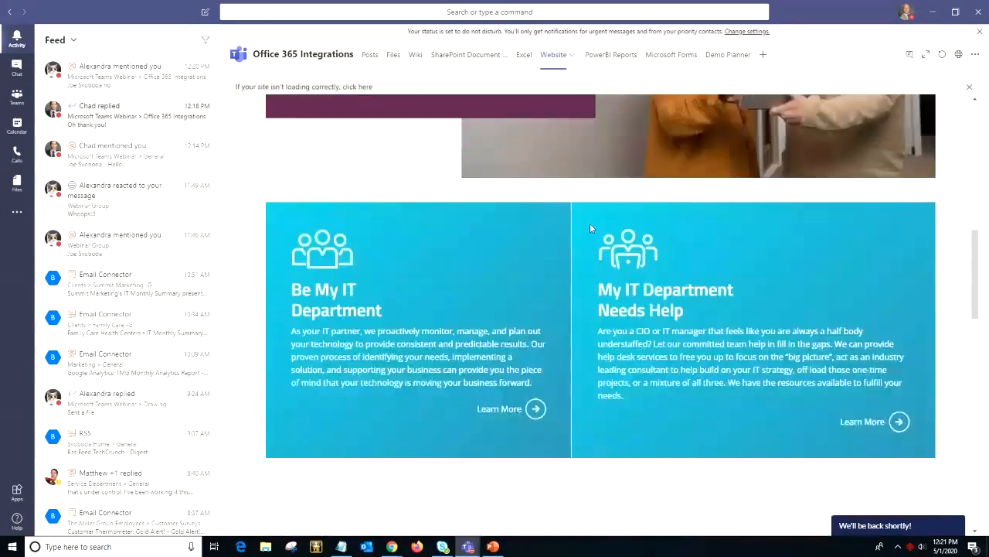
scroll(590, 231, up, 15)
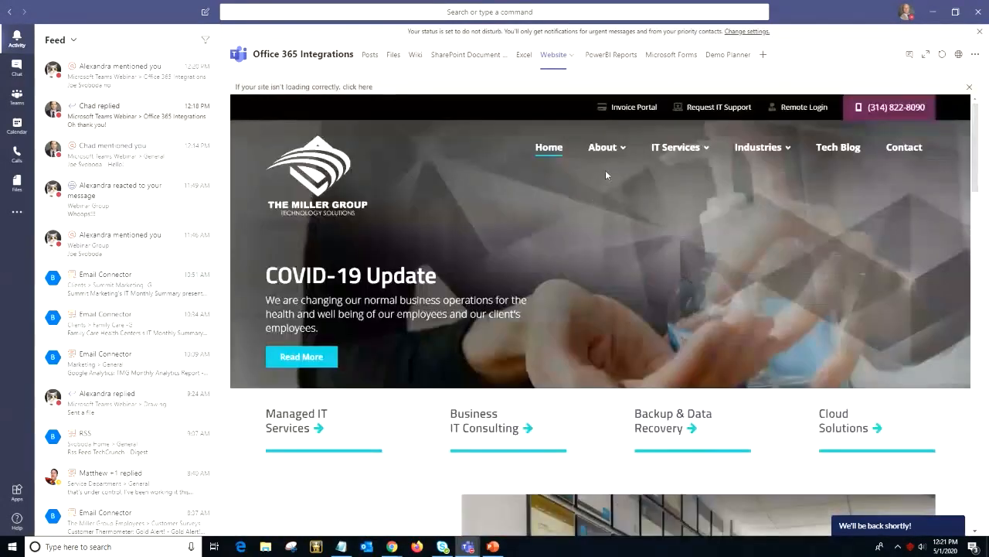
Step: Open the Awards & Recognition page of the embedded website and skim through it
mouse_move(607, 154)
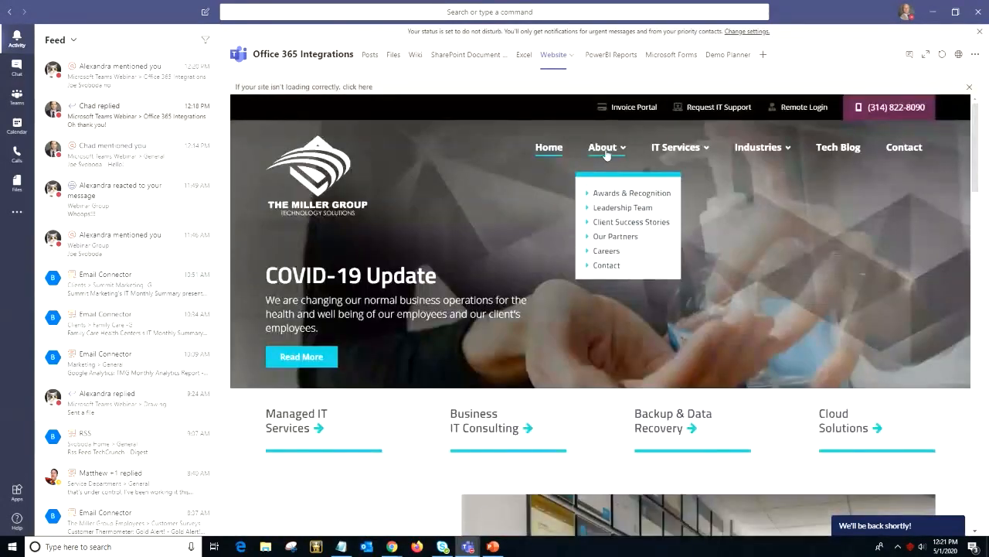
click(626, 194)
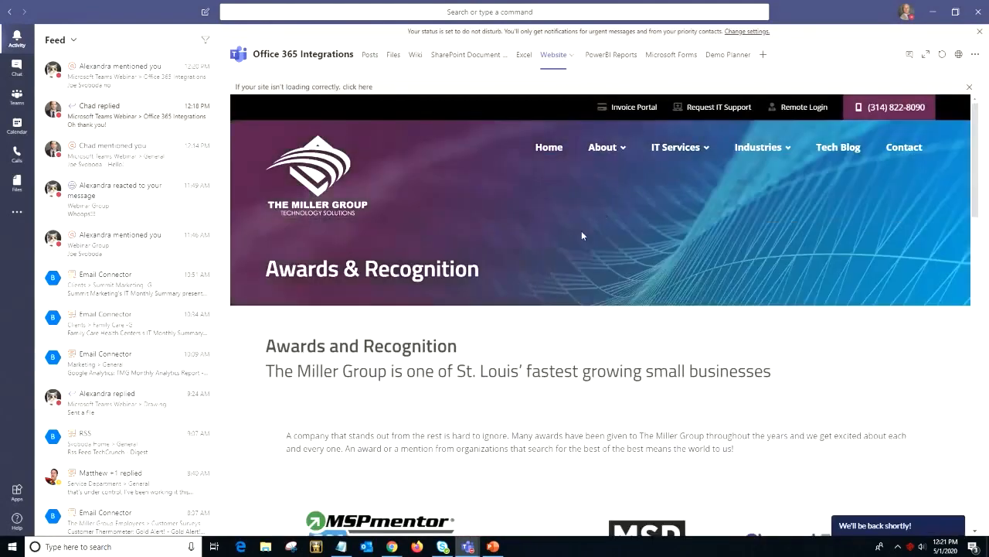
scroll(583, 235, down, 10)
scroll(583, 231, up, 9)
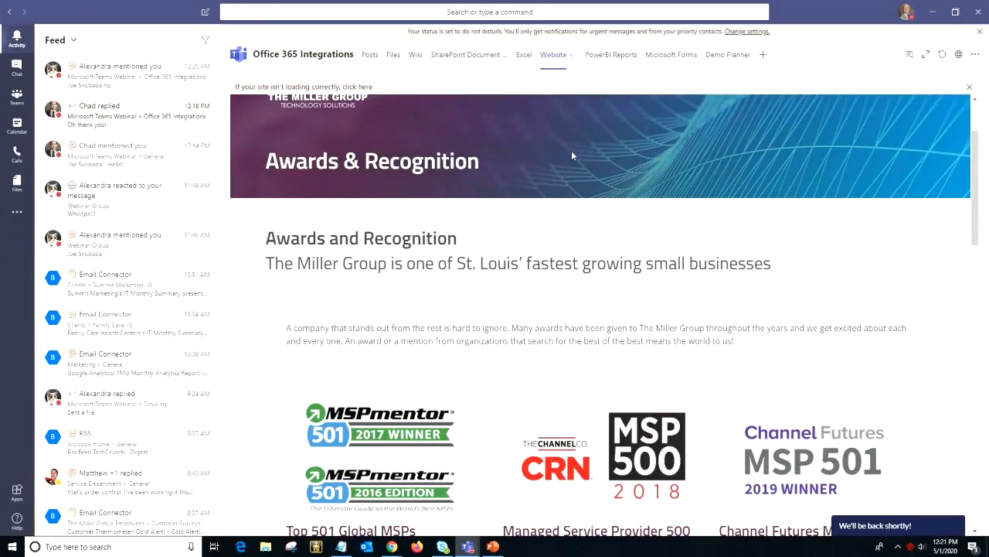
Step: Open the channel's Power BI report and highlight the Paseo bar in the manufacturing price and profit chart
click(603, 62)
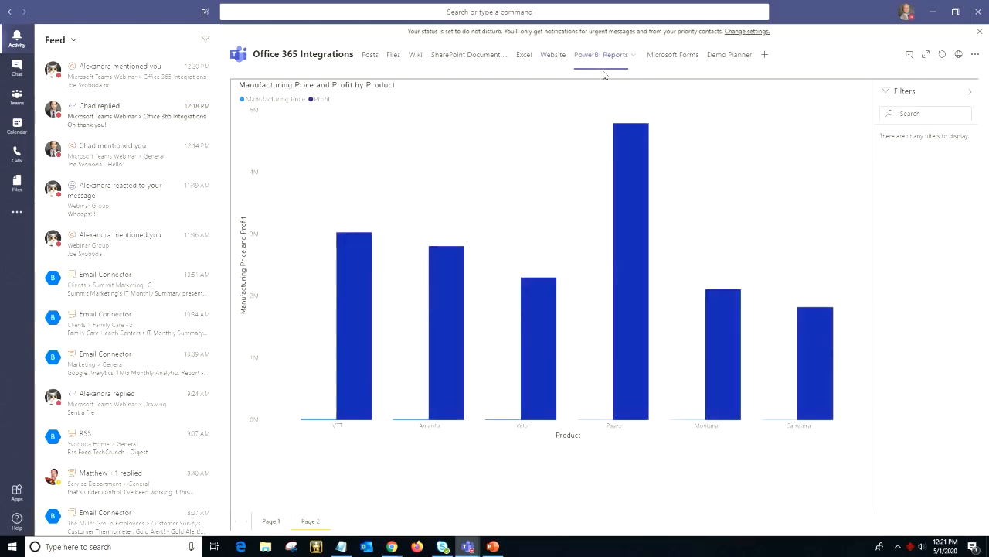
click(630, 231)
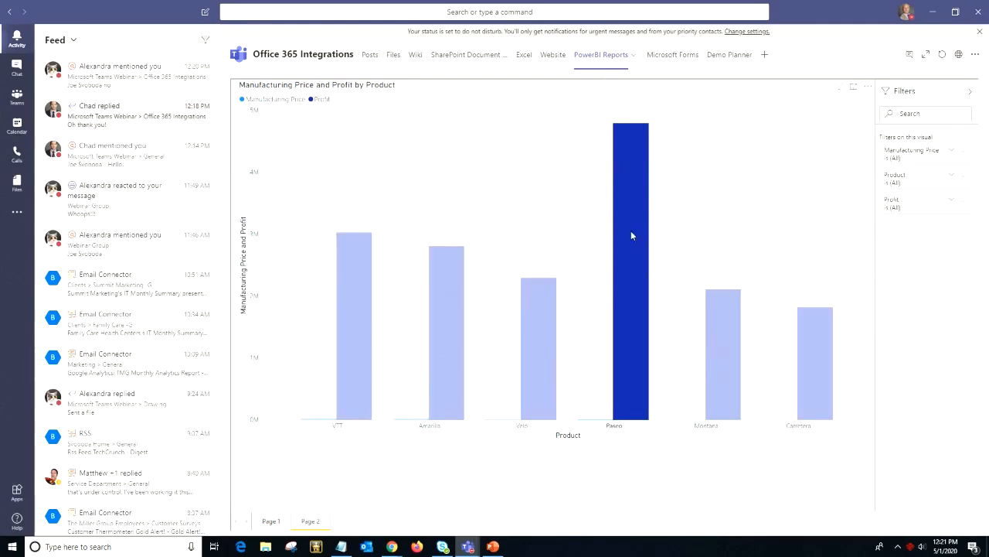
Step: Fill in the Microsoft Forms Demo form with Yes for the sample question and the respondent's first name, and submit it
click(673, 59)
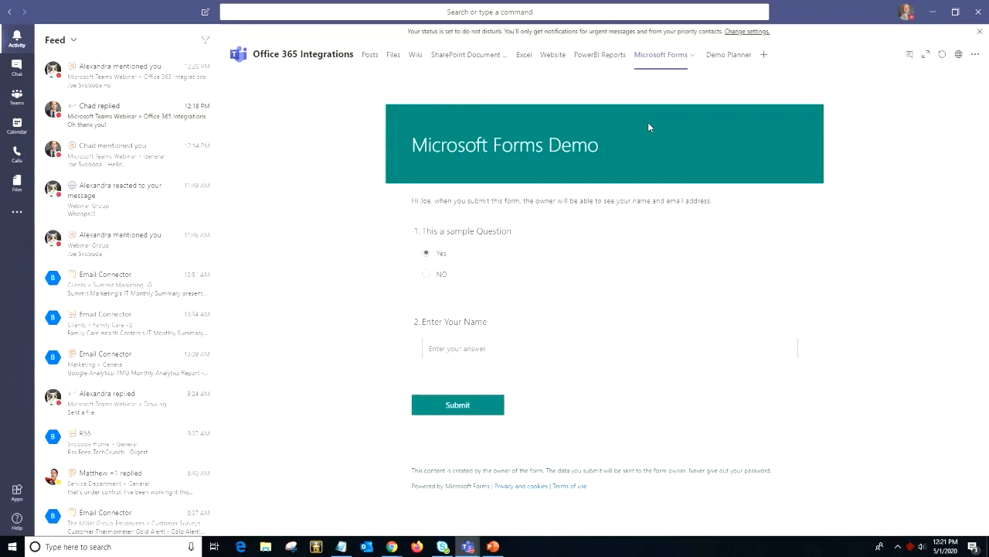
click(430, 277)
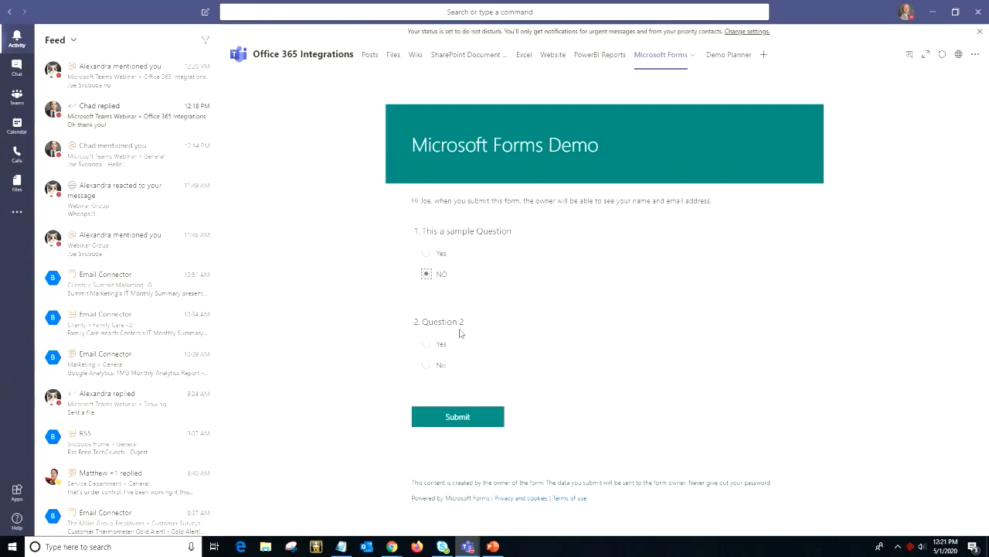
click(426, 255)
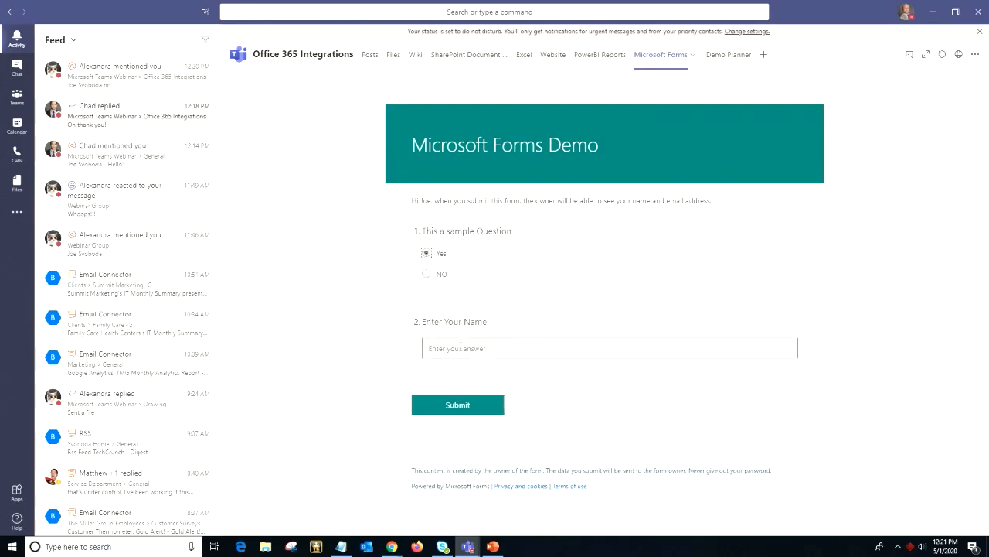
click(460, 340)
text(Joe)
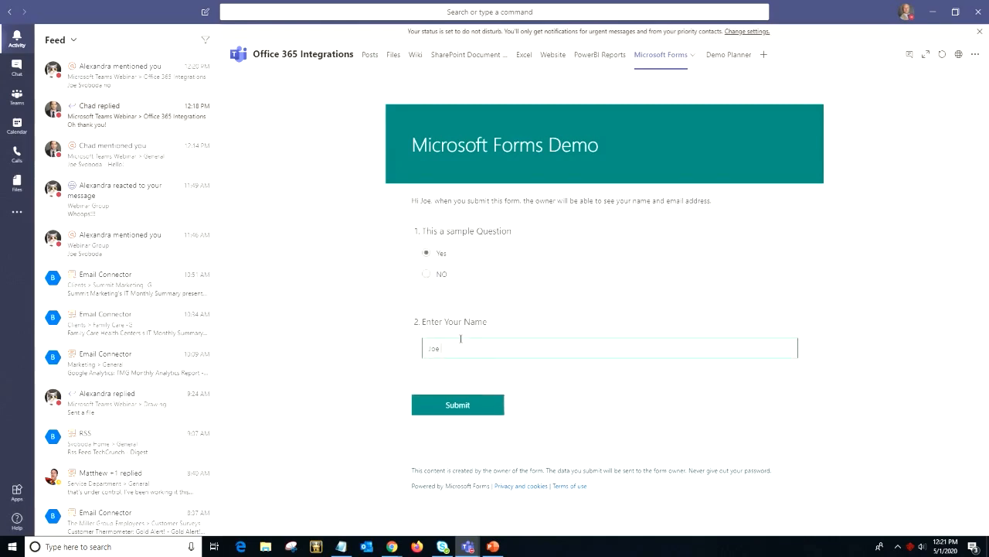
click(468, 400)
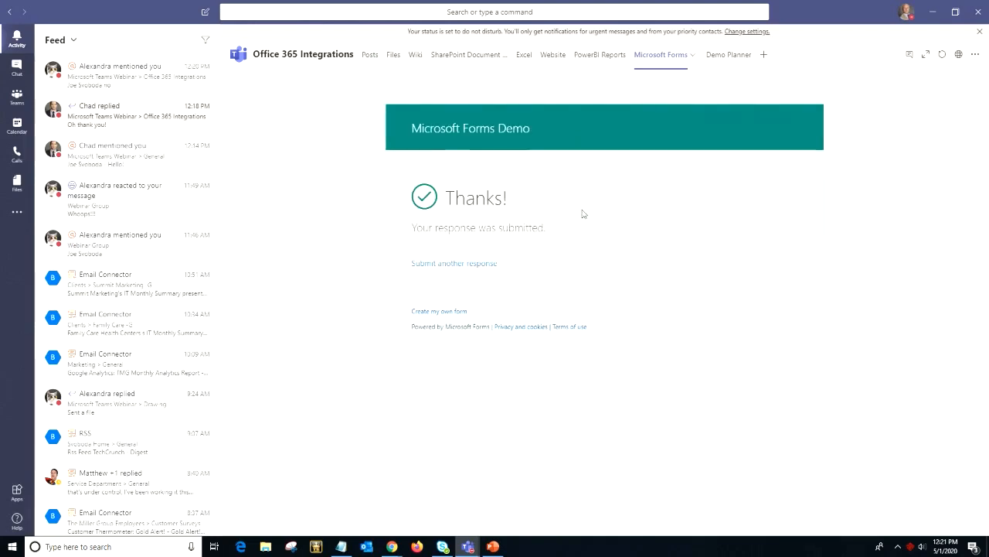
Step: Open the Gather Daily Reports task in Demo Planner and examine its assignee, priority and progress options
click(717, 54)
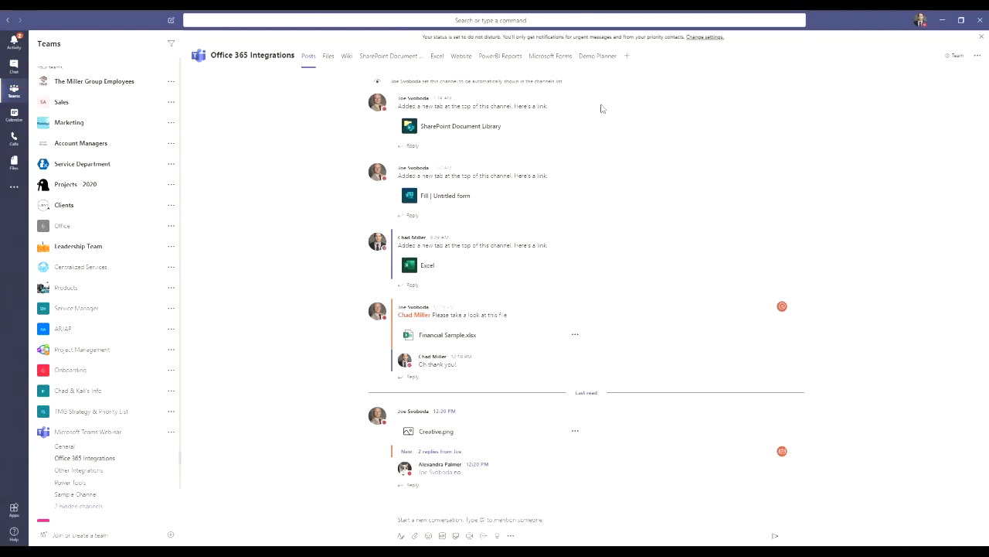
click(599, 56)
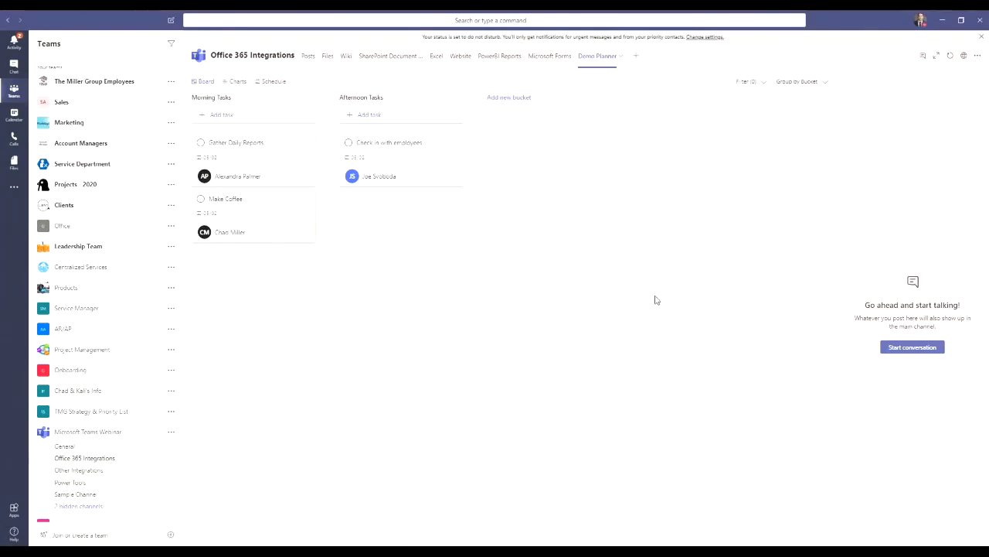
click(267, 160)
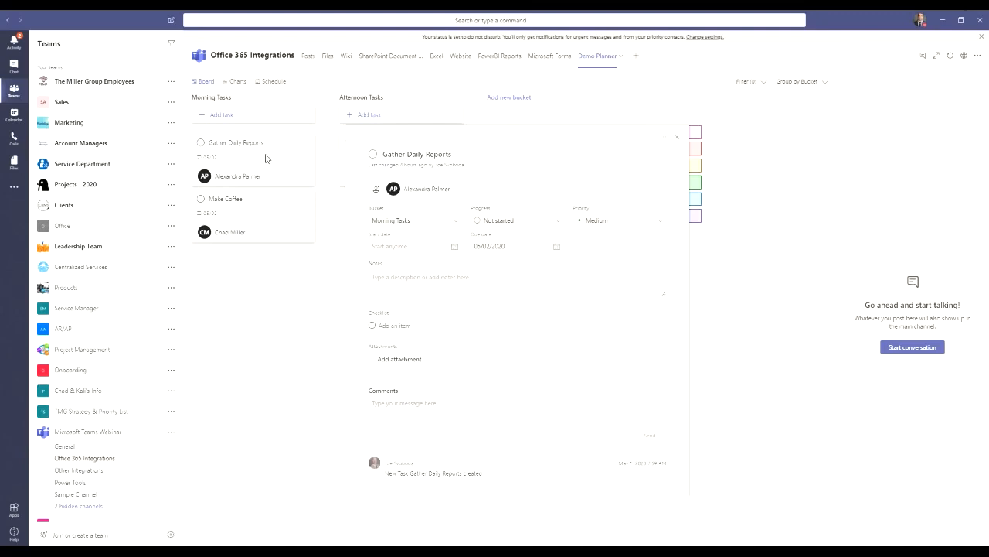
click(376, 190)
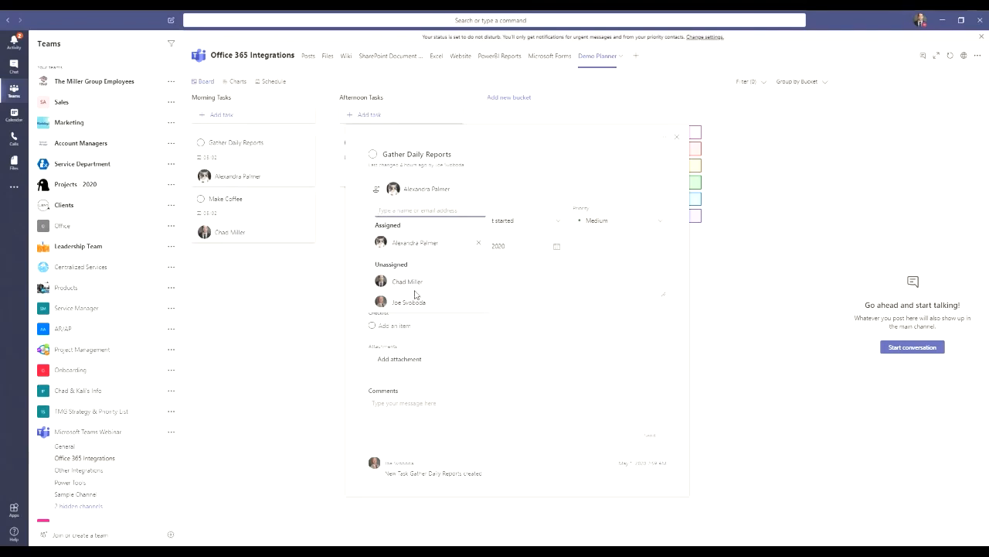
click(573, 354)
click(612, 222)
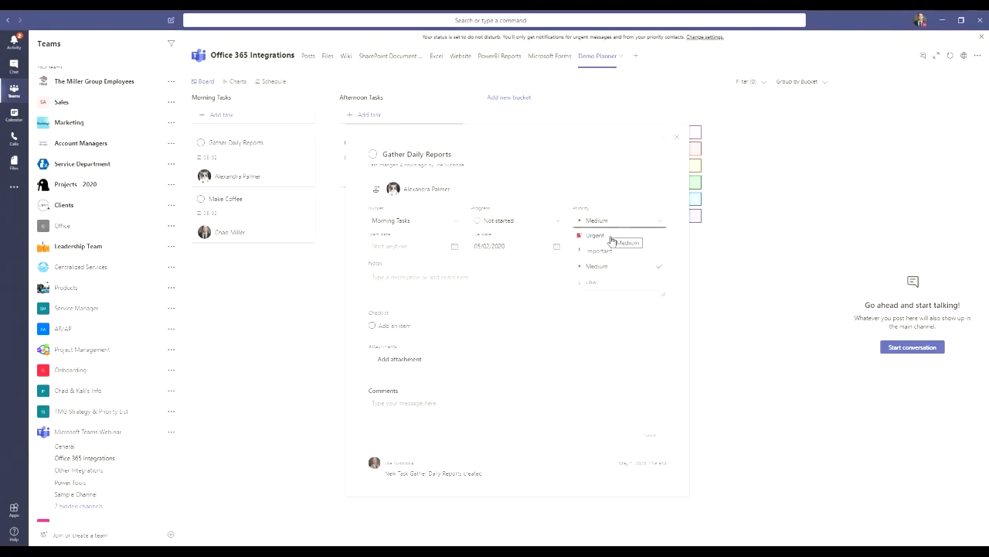
click(551, 224)
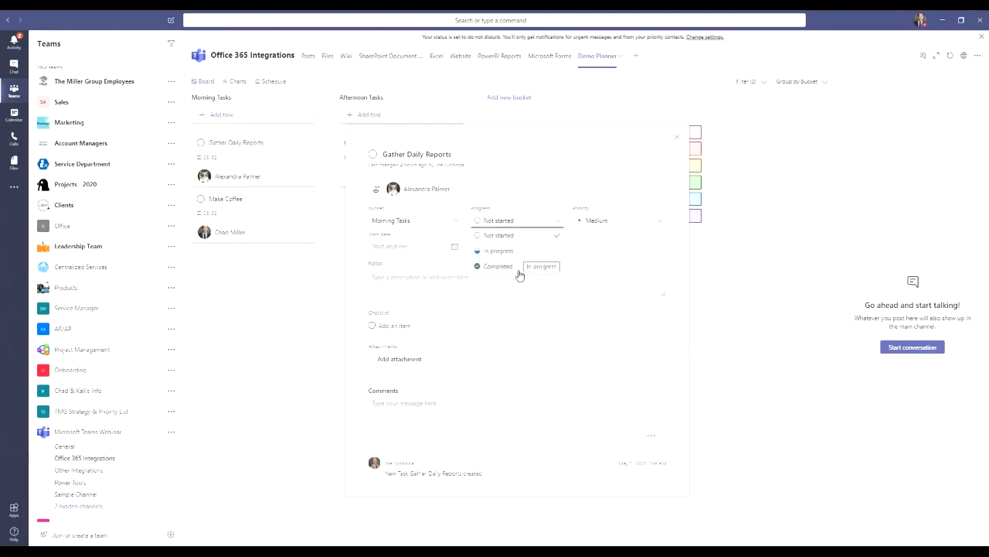
click(528, 313)
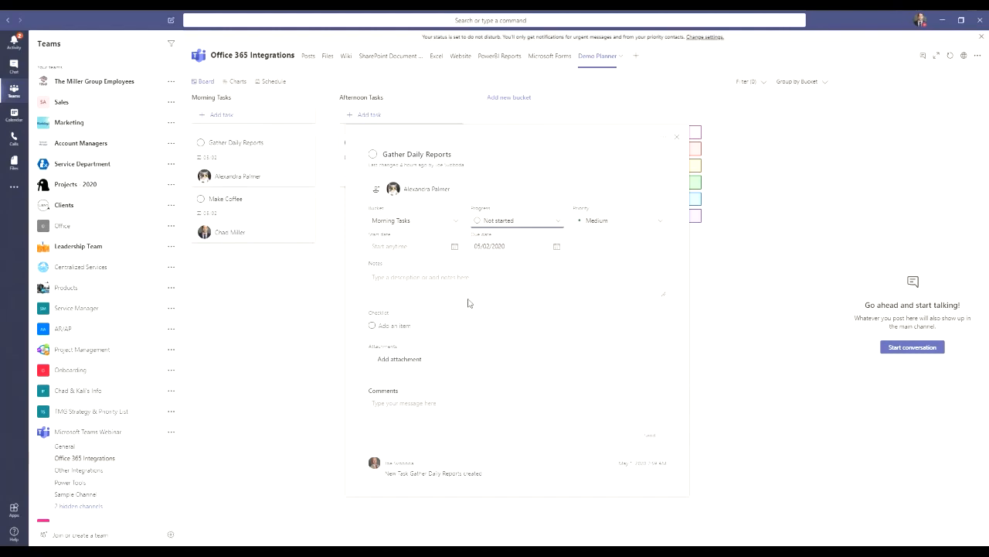
Step: Examine the notes, attachment, comment and colour label options of the Gather Daily Reports task, and close it
click(436, 284)
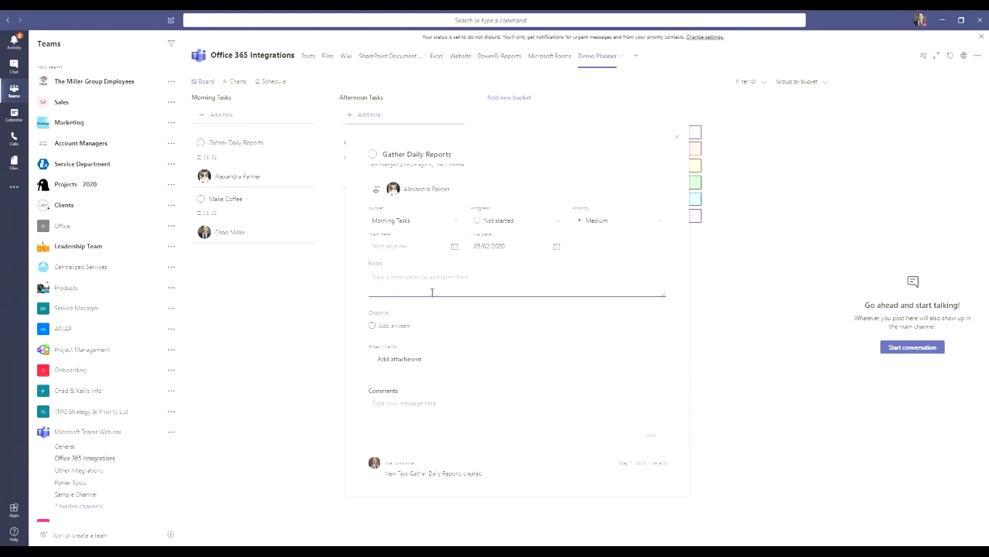
click(399, 361)
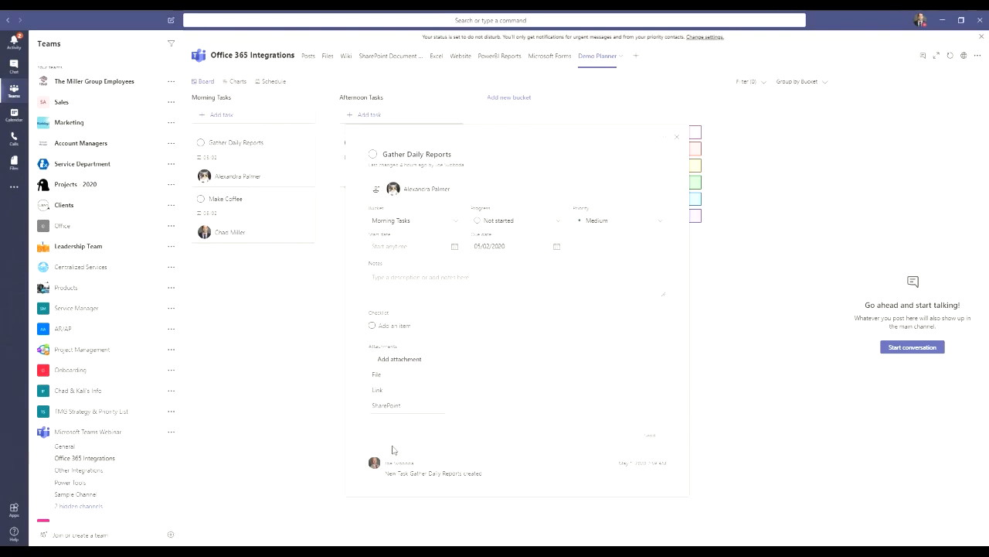
click(472, 355)
click(427, 404)
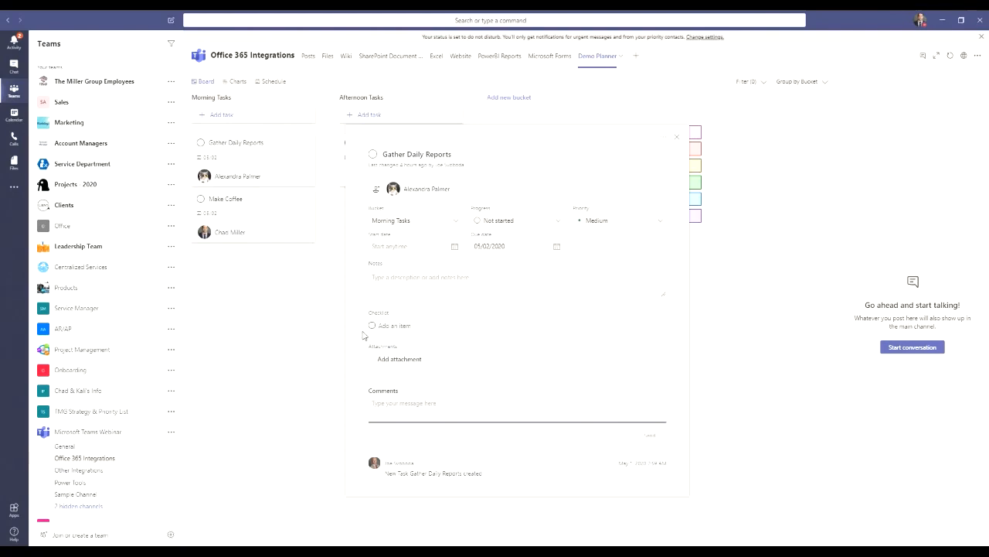
mouse_move(693, 132)
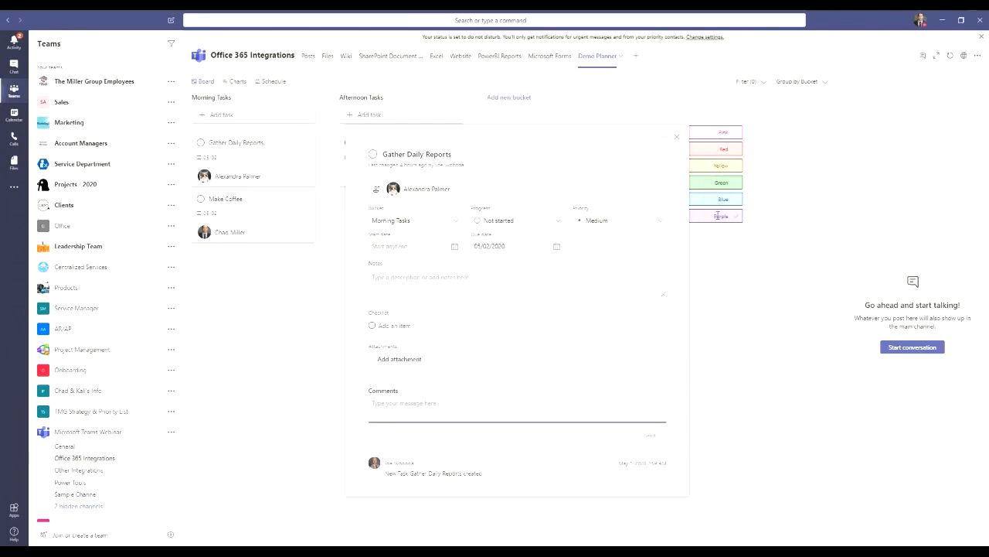
click(757, 167)
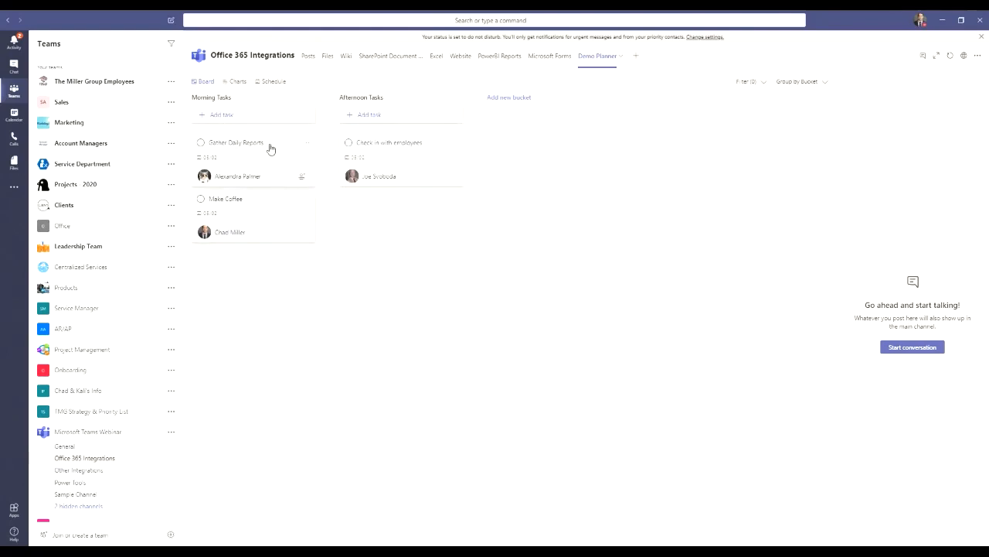
Step: Move the Gather Daily Reports task into the Afternoon Tasks bucket, keeping Make Coffee in Morning Tasks
drag(282, 160, 364, 205)
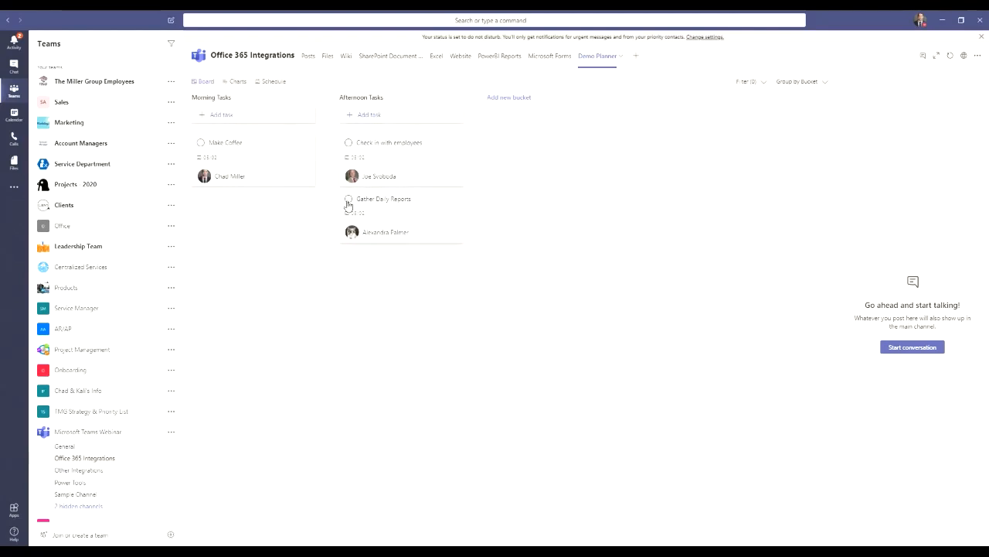
drag(234, 155, 249, 188)
Step: Review the plan's task charts and its May 2020 schedule
click(235, 83)
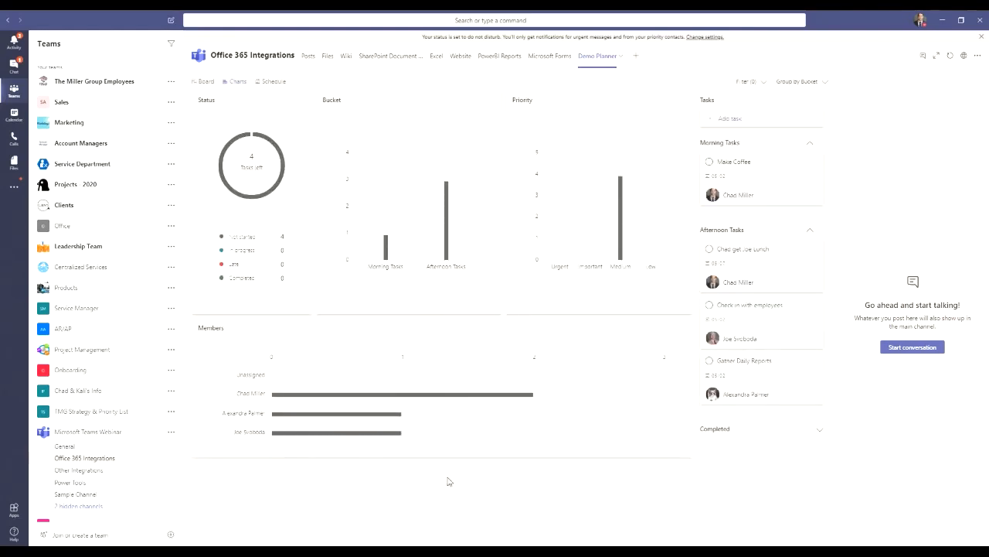
mouse_move(286, 427)
click(271, 82)
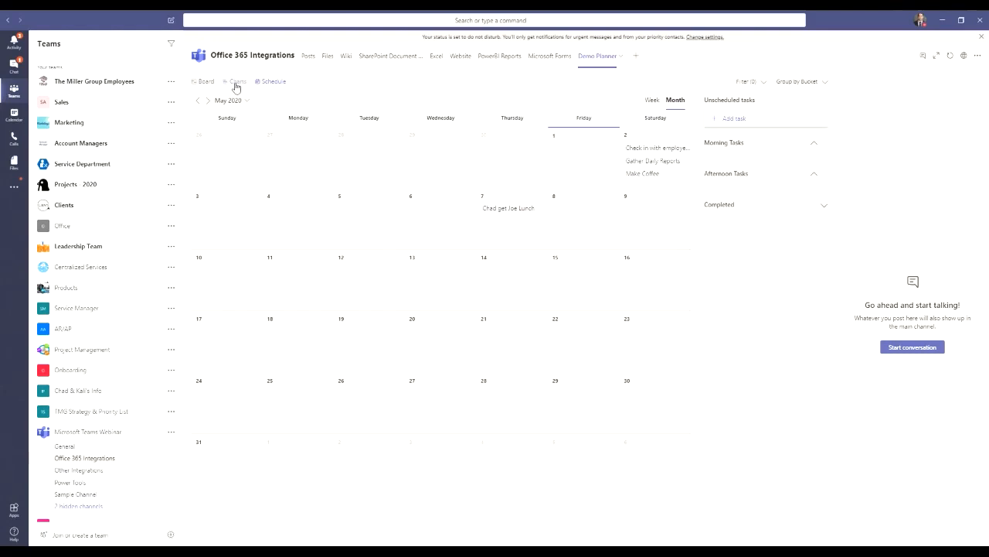
click(236, 81)
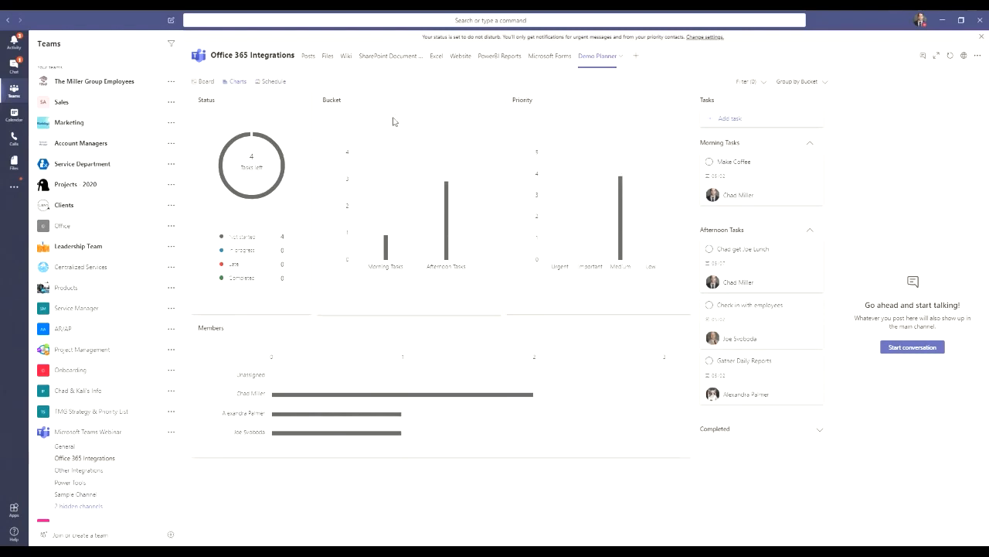
Step: Return to the plan's task board, view the details of the Make Coffee task and close it
click(200, 81)
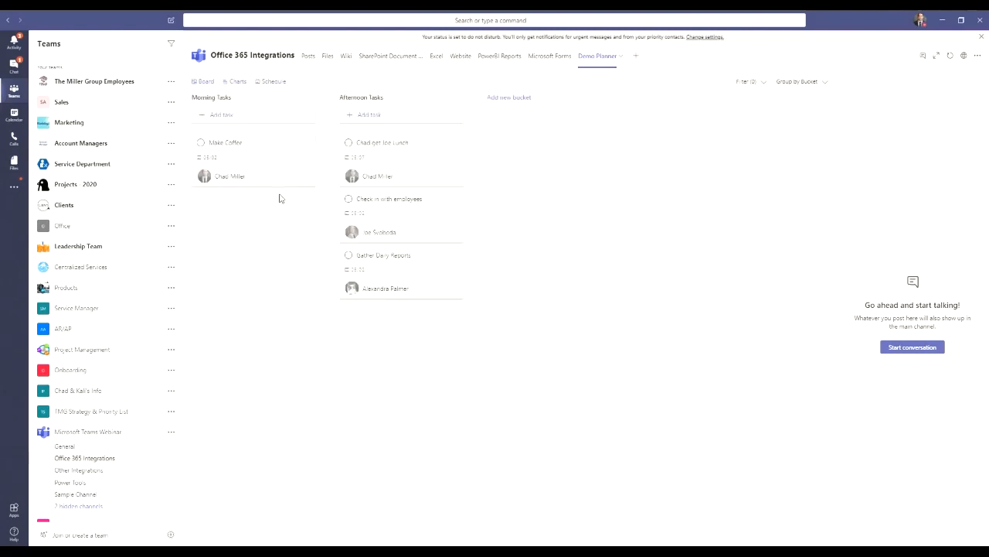
click(250, 157)
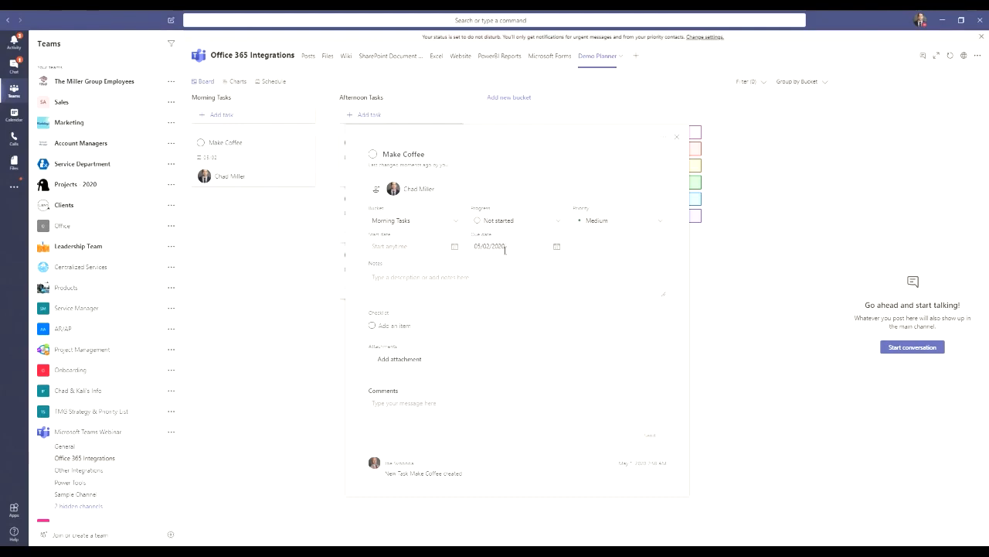
click(677, 139)
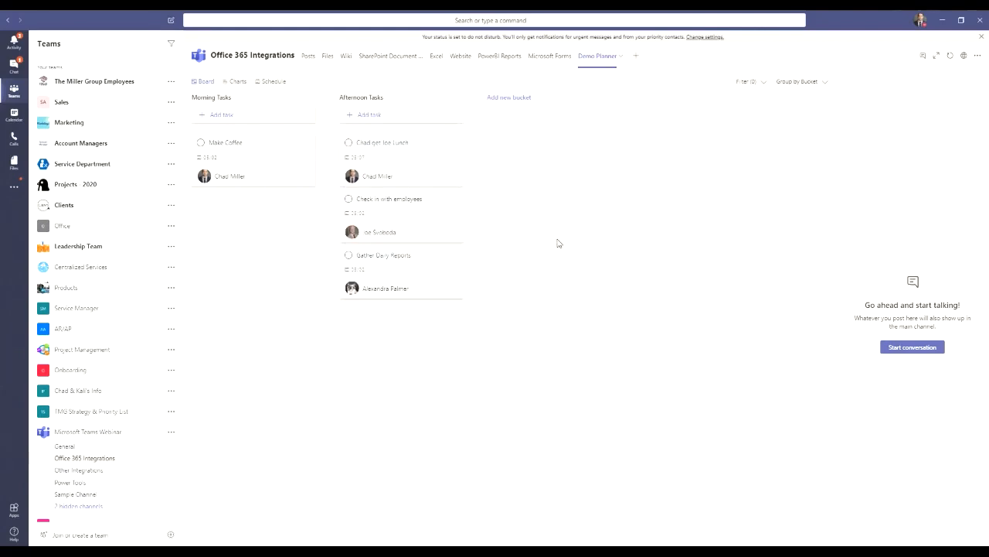